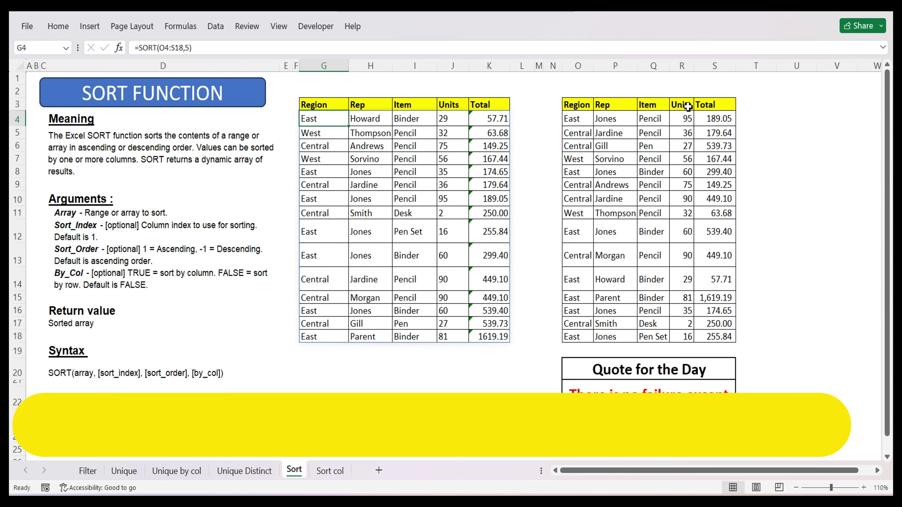
# Step: Compare the source and sorted Total values on the Sort sheet, and look over the horizontal table on the Sort col sheet
pyautogui.moveTo(719, 123); pyautogui.dragTo(730, 337)
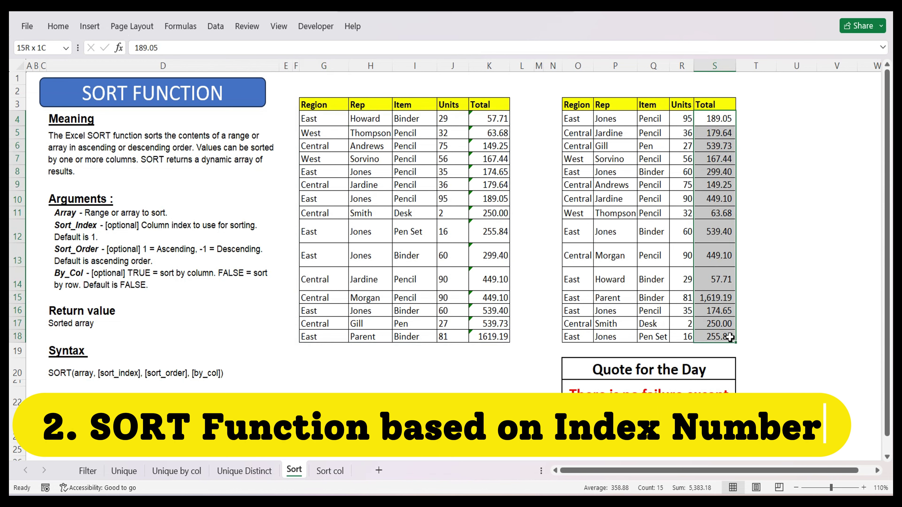
pyautogui.moveTo(586, 116); pyautogui.dragTo(706, 333)
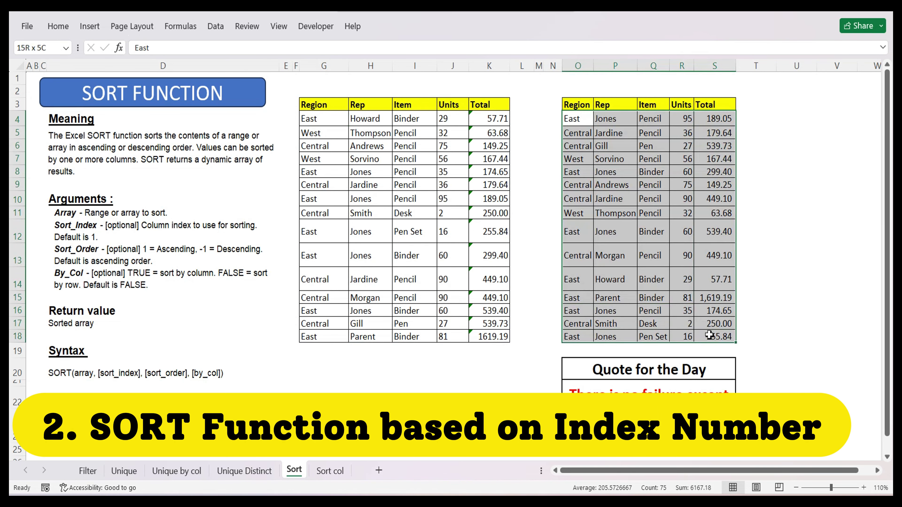
pyautogui.moveTo(486, 119); pyautogui.dragTo(498, 335)
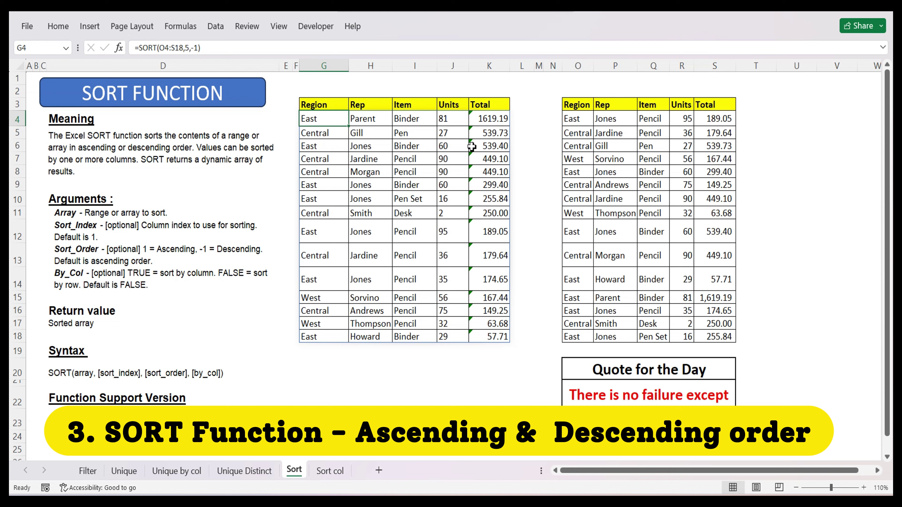
pyautogui.moveTo(491, 119); pyautogui.dragTo(497, 335)
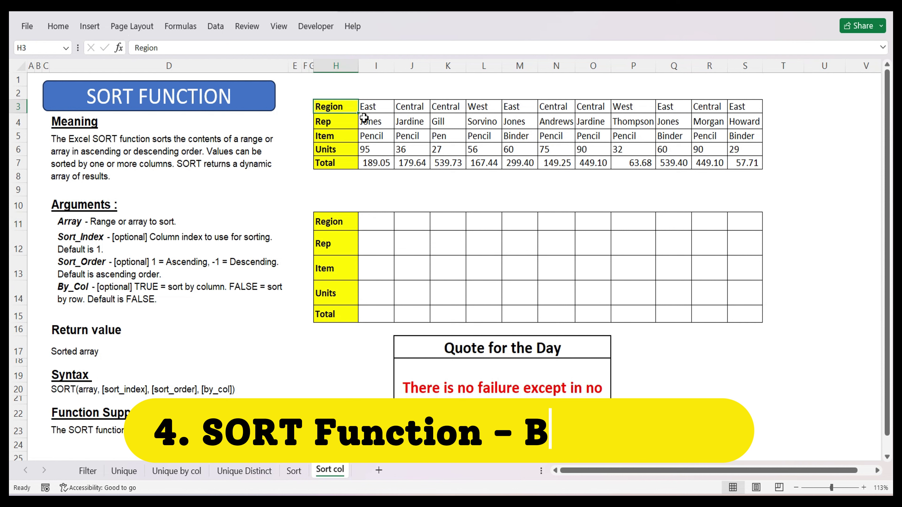
pyautogui.moveTo(332, 107); pyautogui.dragTo(730, 160)
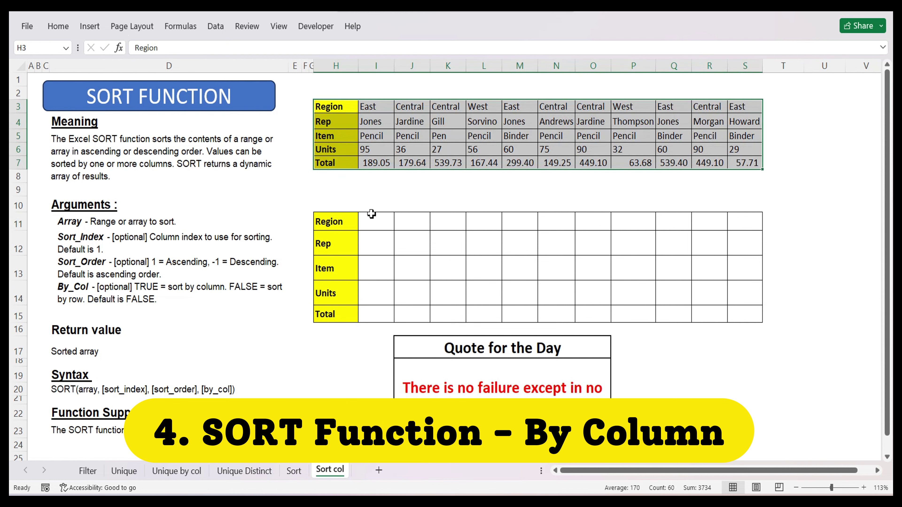
pyautogui.click(372, 218)
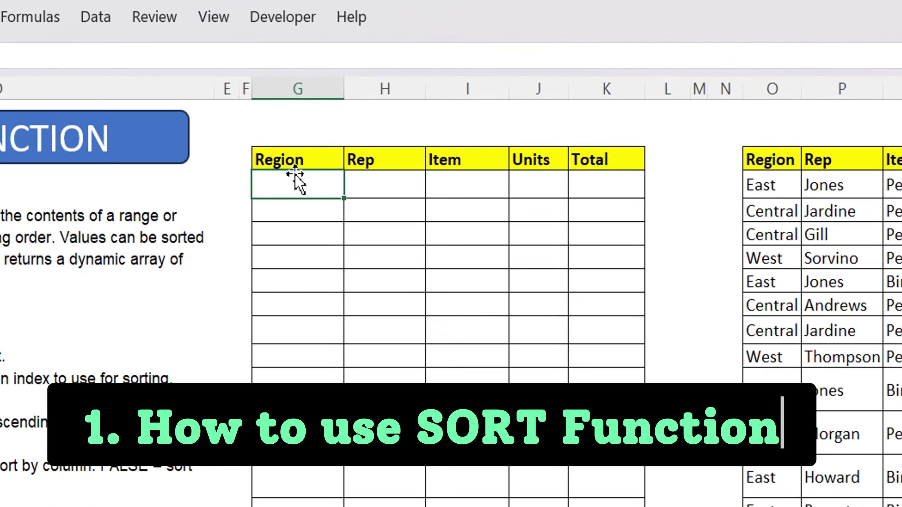
# Step: Enter a SORT formula in G4 through its function arguments, using only O4:S18 as the array
pyautogui.write('=sort')
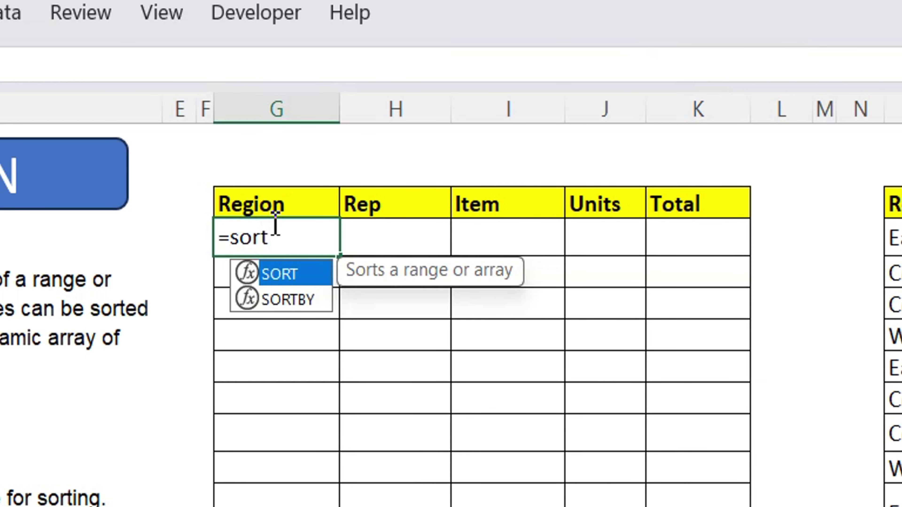
pyautogui.press('Tab')
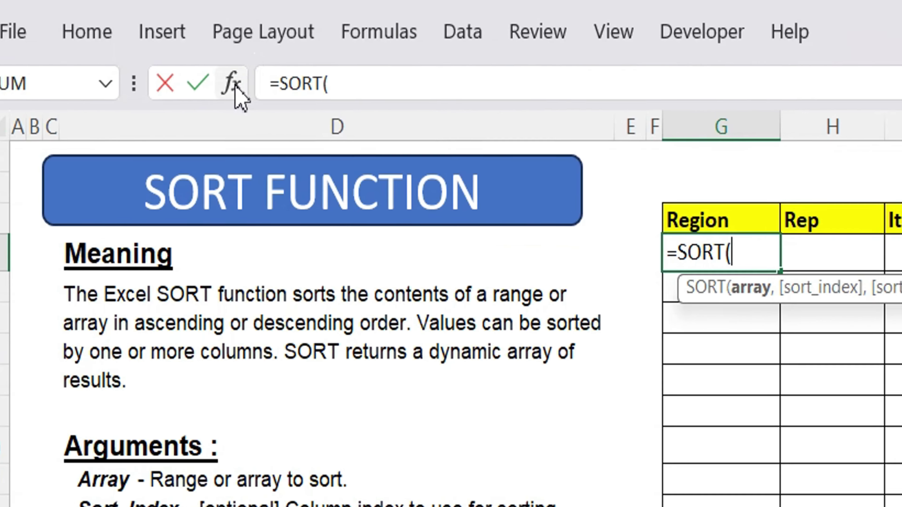
pyautogui.click(233, 85)
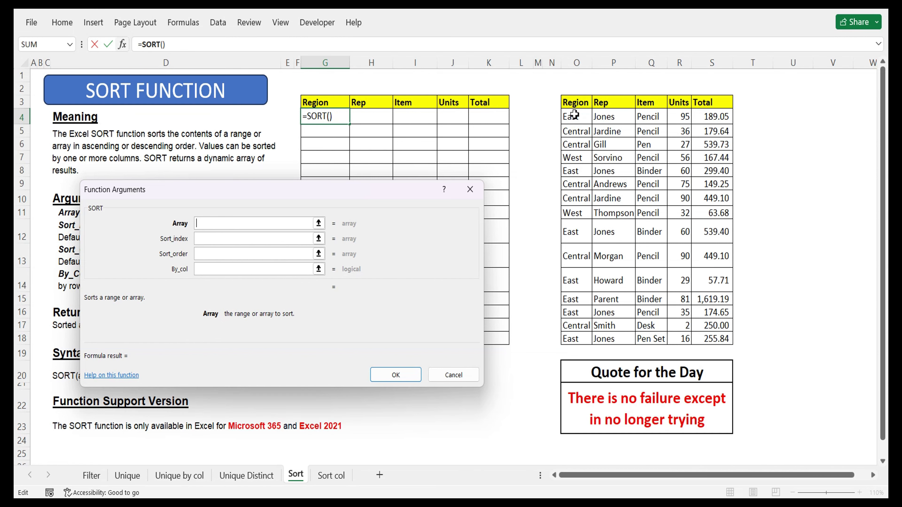
pyautogui.moveTo(574, 114); pyautogui.dragTo(716, 339)
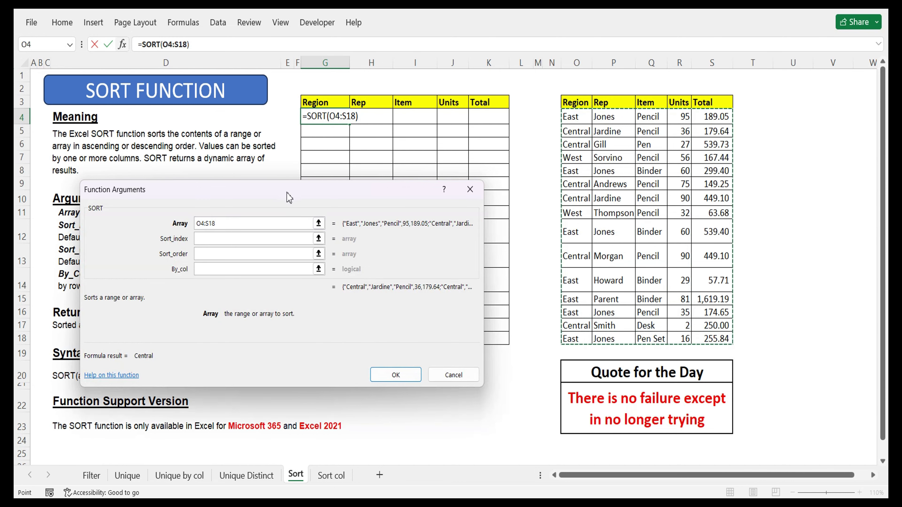
pyautogui.moveTo(287, 192); pyautogui.dragTo(302, 211)
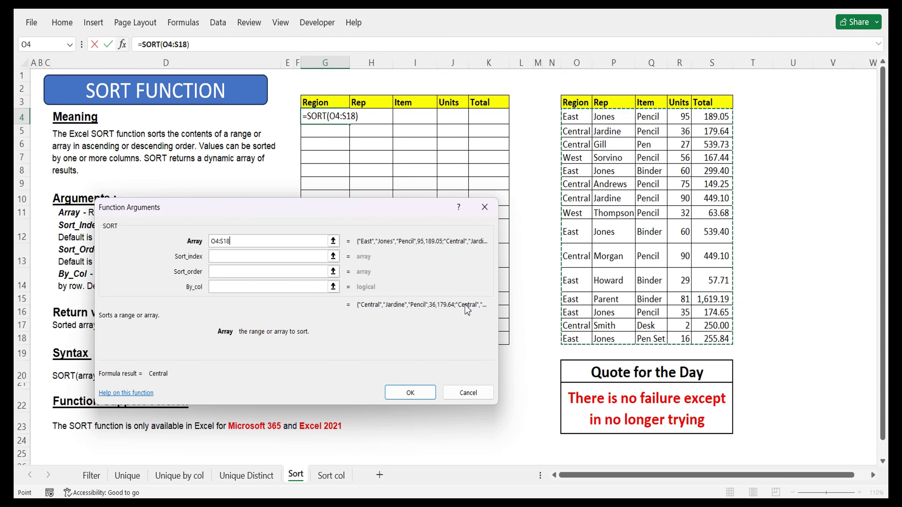
pyautogui.click(410, 393)
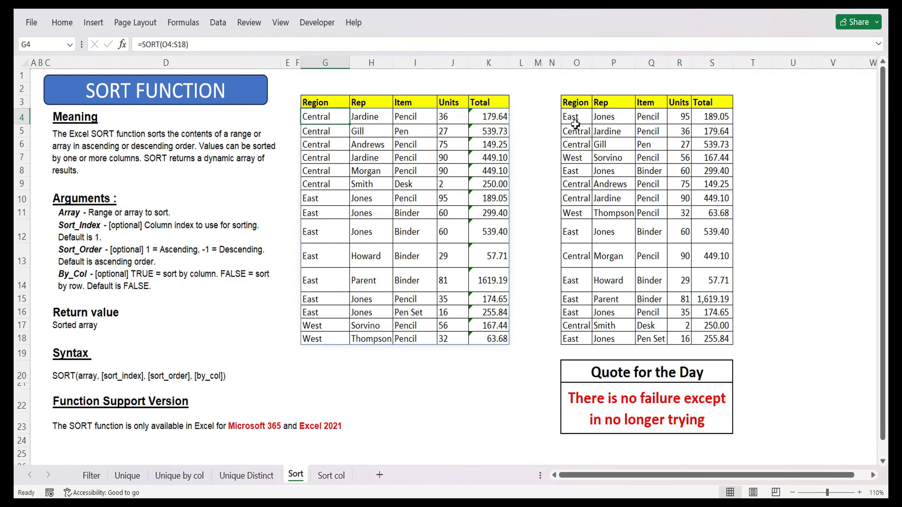
# Step: Compare the source Region column with the sorted Region values and look over the full sorted table
pyautogui.moveTo(575, 123); pyautogui.dragTo(574, 339)
pyautogui.moveTo(315, 123); pyautogui.dragTo(322, 304)
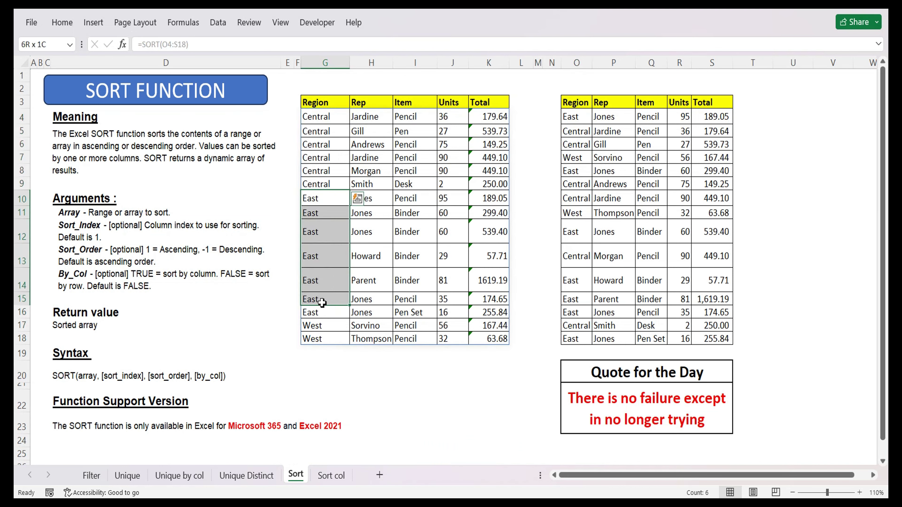
pyautogui.moveTo(322, 117); pyautogui.dragTo(508, 339)
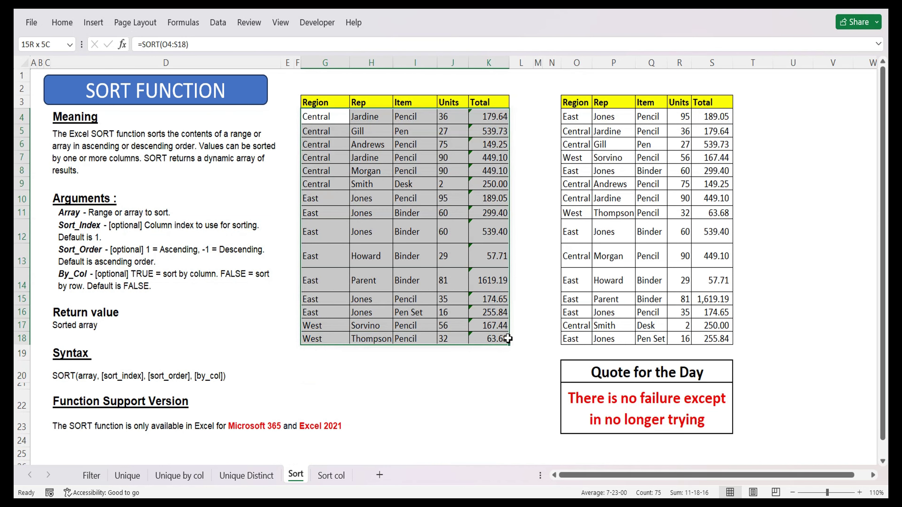
# Step: Clear the SORT formula from cell G4
pyautogui.click(318, 113)
pyautogui.press('Delete')
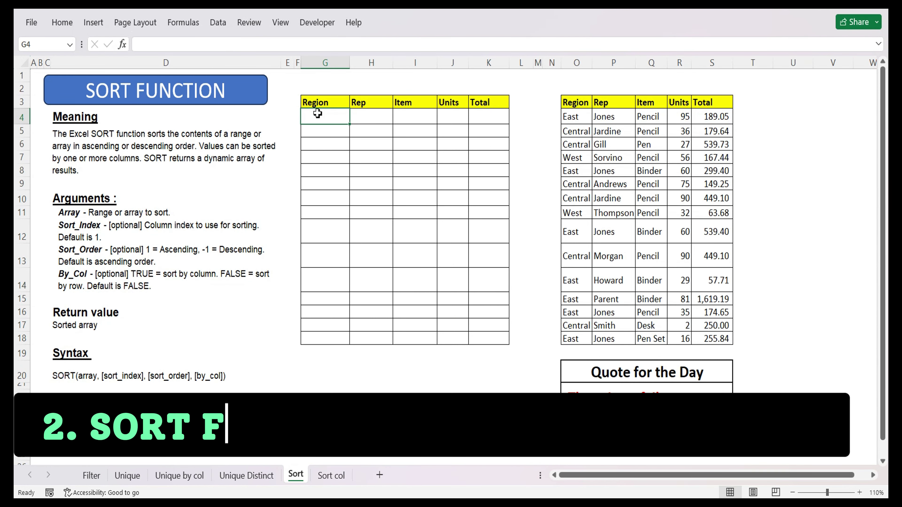
# Step: Examine the source data in O4:S18 and its Total column as the sorting column
pyautogui.moveTo(572, 117); pyautogui.dragTo(724, 340)
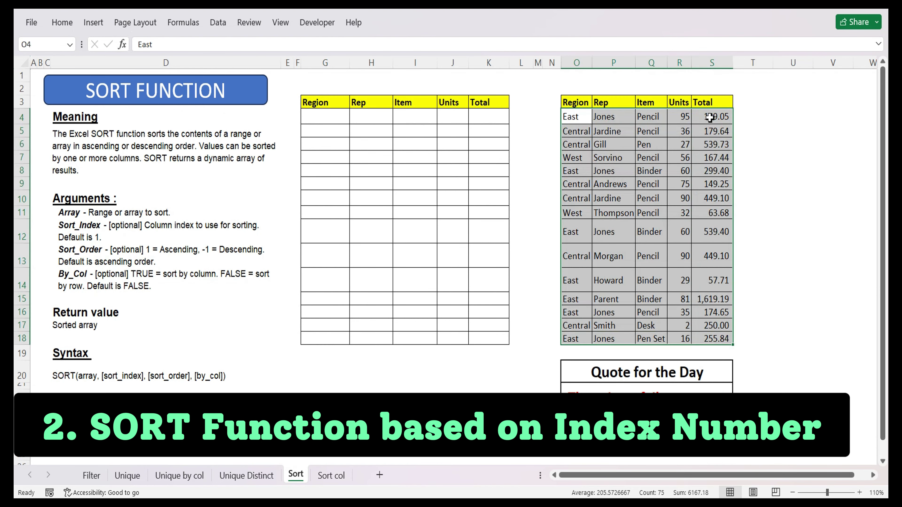
pyautogui.moveTo(710, 117); pyautogui.dragTo(715, 338)
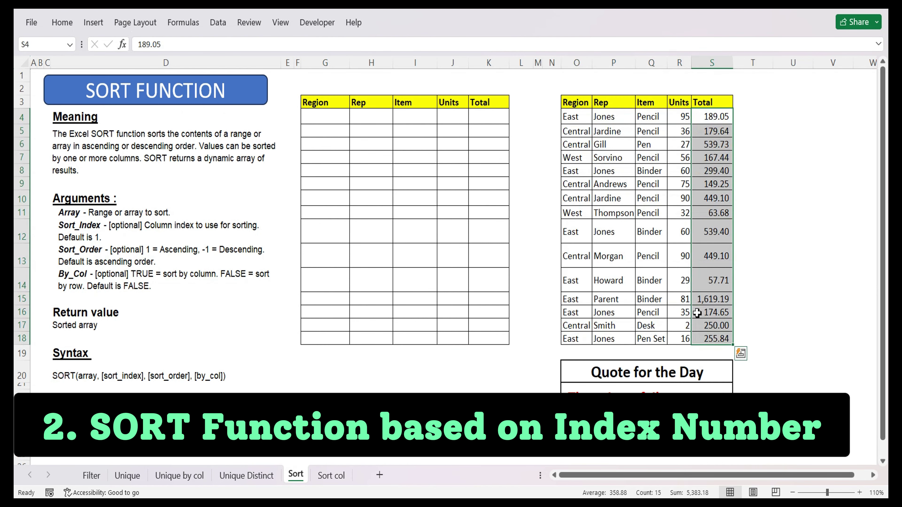
pyautogui.moveTo(570, 118); pyautogui.dragTo(704, 339)
pyautogui.moveTo(721, 116); pyautogui.dragTo(734, 337)
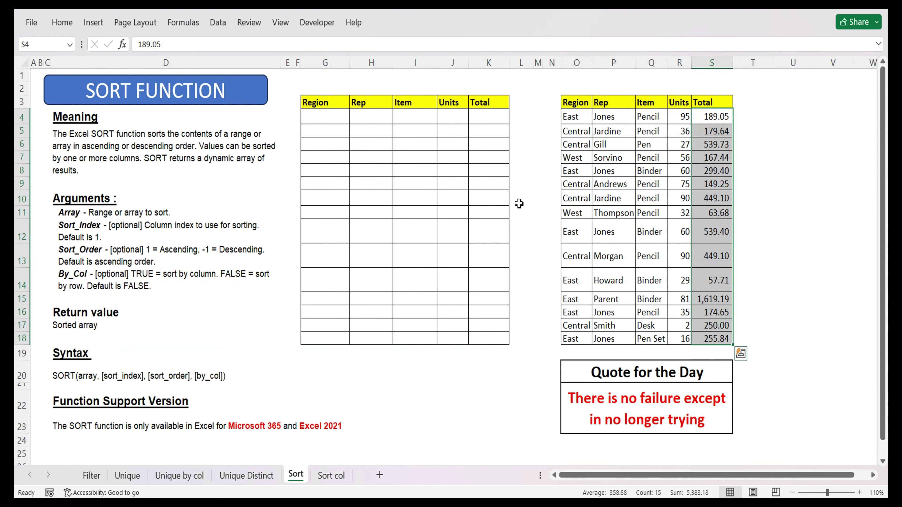
# Step: Enter =SORT(O4:S18,5) in G4 to sort the source data by its fifth column, Total
pyautogui.click(331, 120)
pyautogui.write('=sort')
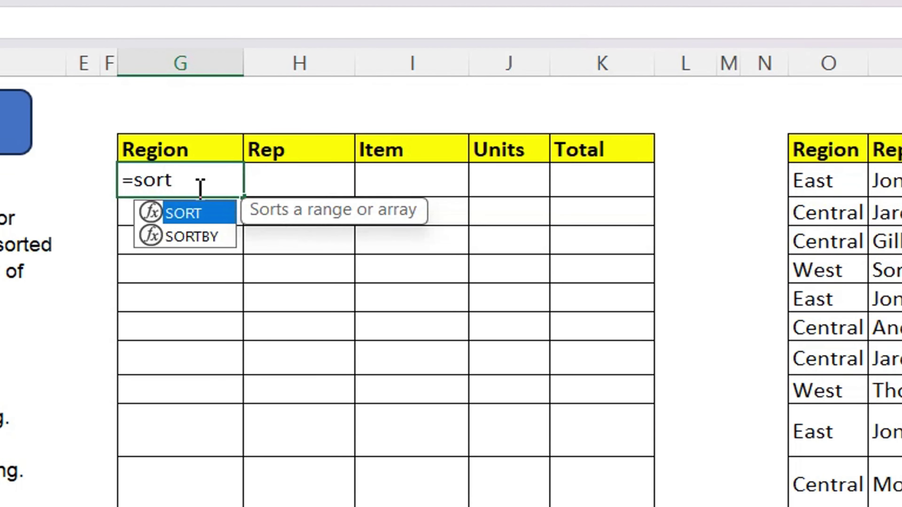
pyautogui.press('Tab')
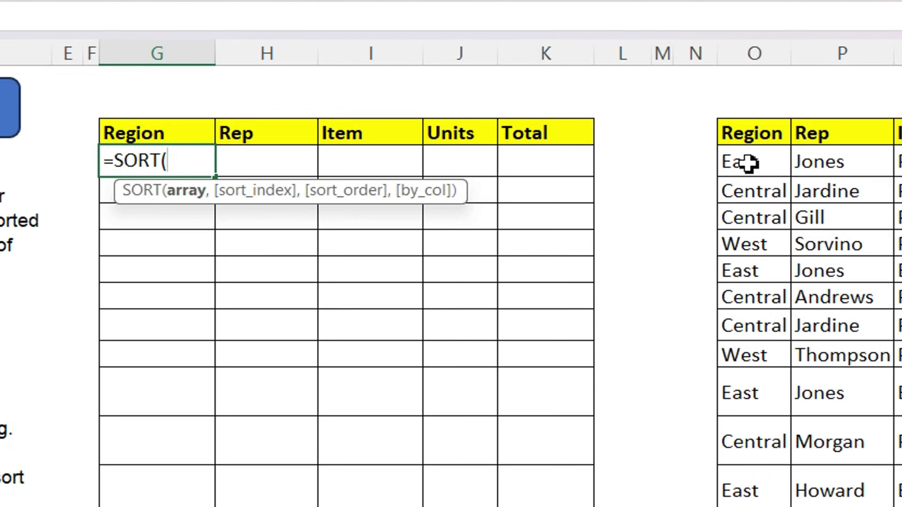
pyautogui.moveTo(821, 180); pyautogui.dragTo(664, 380)
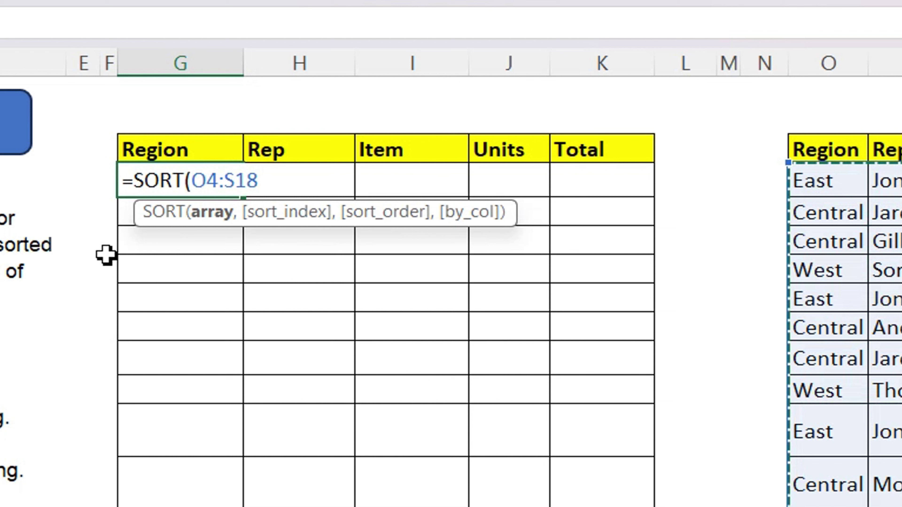
pyautogui.write(',5')
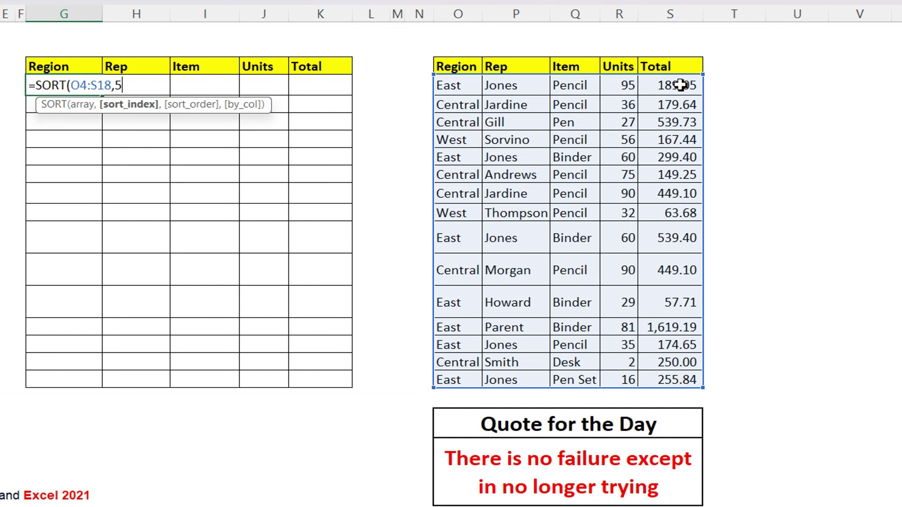
pyautogui.write(')')
pyautogui.press('Return')
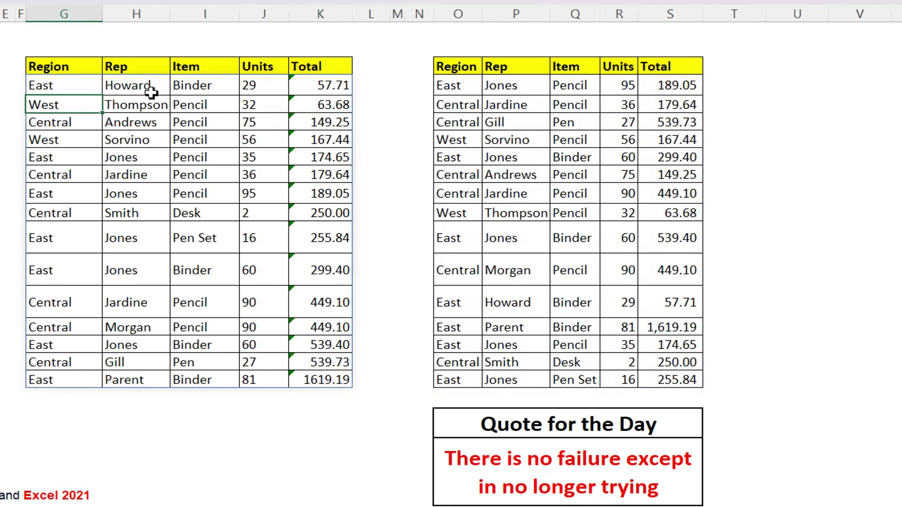
# Step: Check the sorted table's rows and compare its Total column with the source Total column
pyautogui.moveTo(89, 86); pyautogui.dragTo(262, 370)
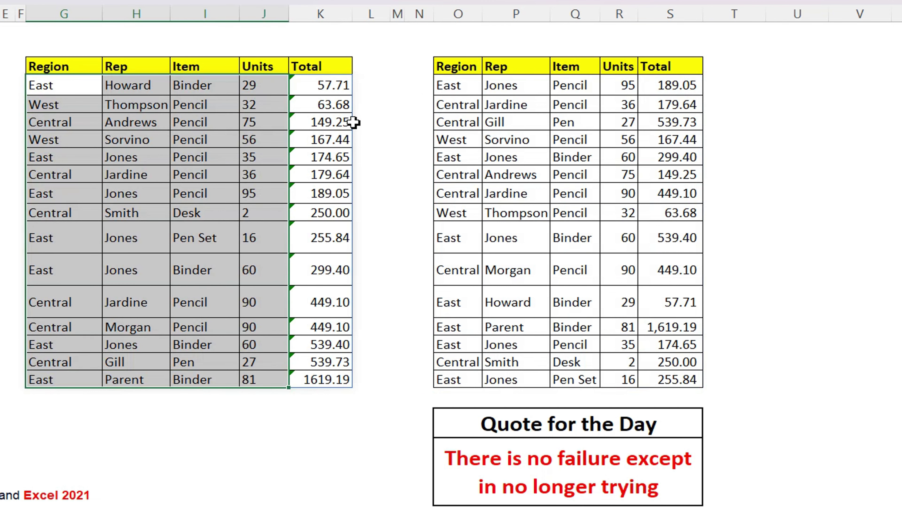
pyautogui.moveTo(325, 83); pyautogui.dragTo(329, 378)
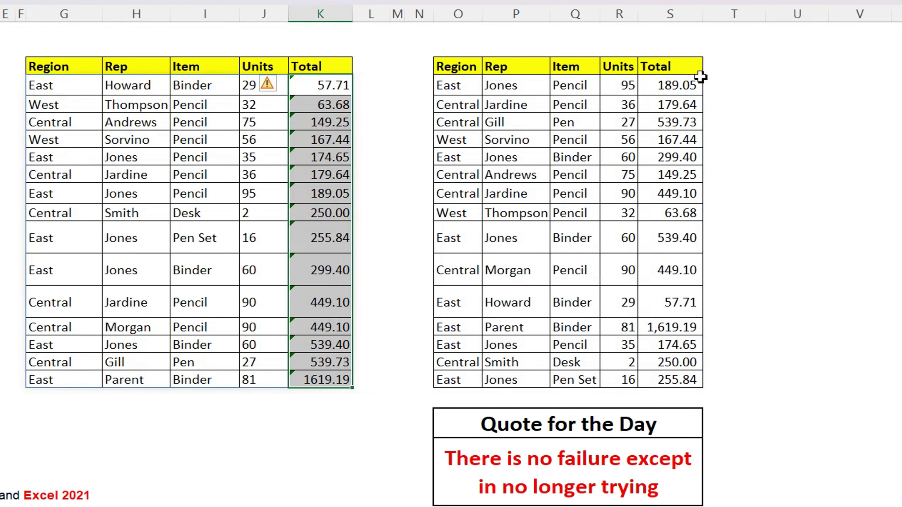
pyautogui.moveTo(678, 87); pyautogui.dragTo(677, 379)
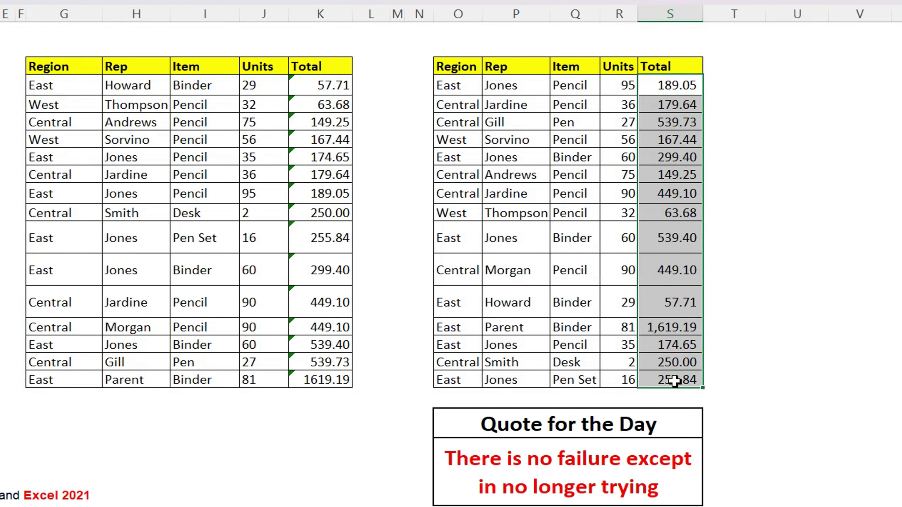
pyautogui.moveTo(324, 85); pyautogui.dragTo(295, 375)
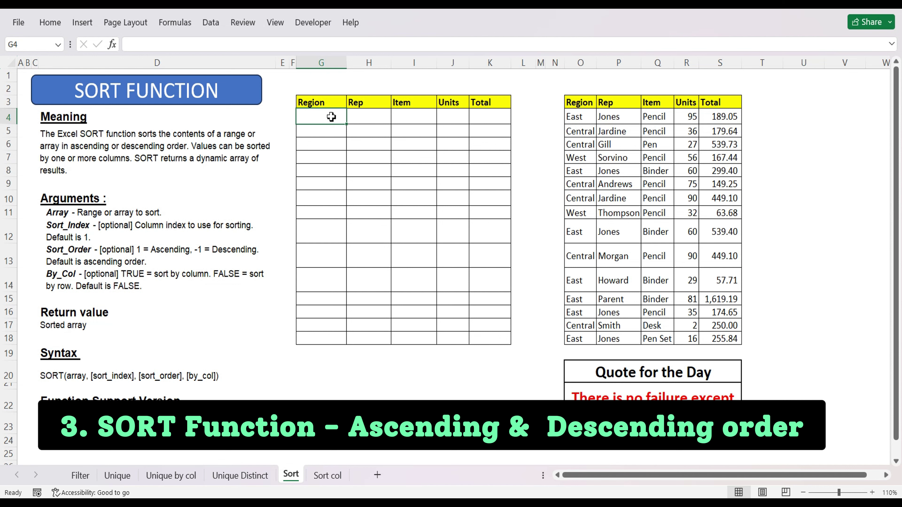
# Step: Enter =SORT(O4:S18,5,-1) in G4 to sort the source data by the Total column in descending order
pyautogui.moveTo(722, 121)
pyautogui.mouseDown()
pyautogui.moveTo(721, 355)
pyautogui.moveTo(719, 347)
pyautogui.mouseUp()
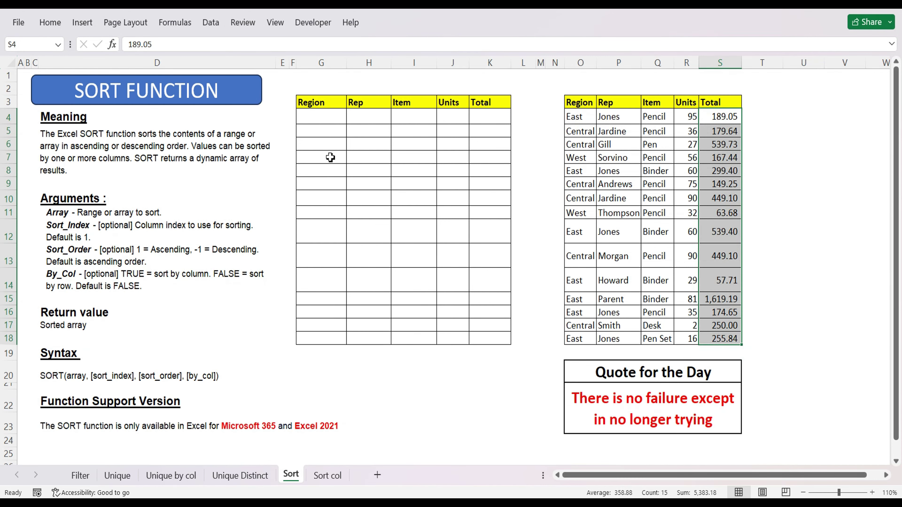
pyautogui.click(326, 123)
pyautogui.write('=sor')
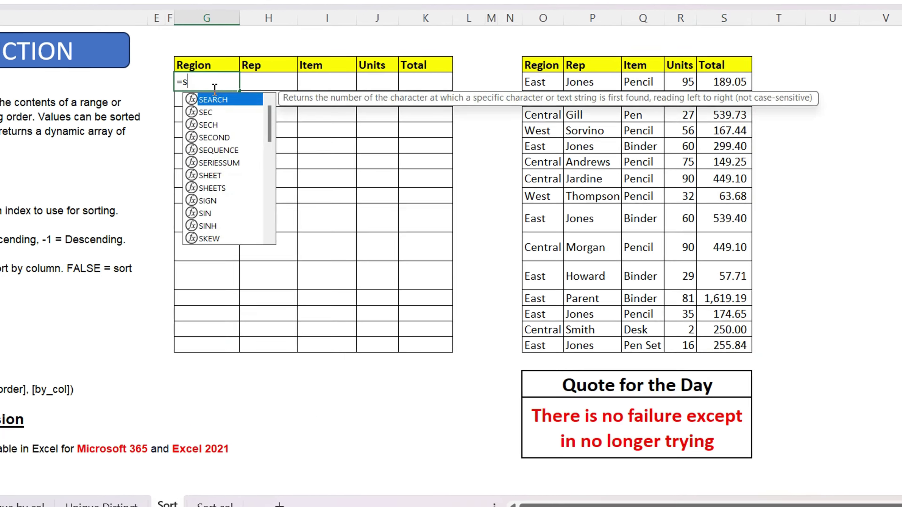
pyautogui.write('t')
pyautogui.press('Tab')
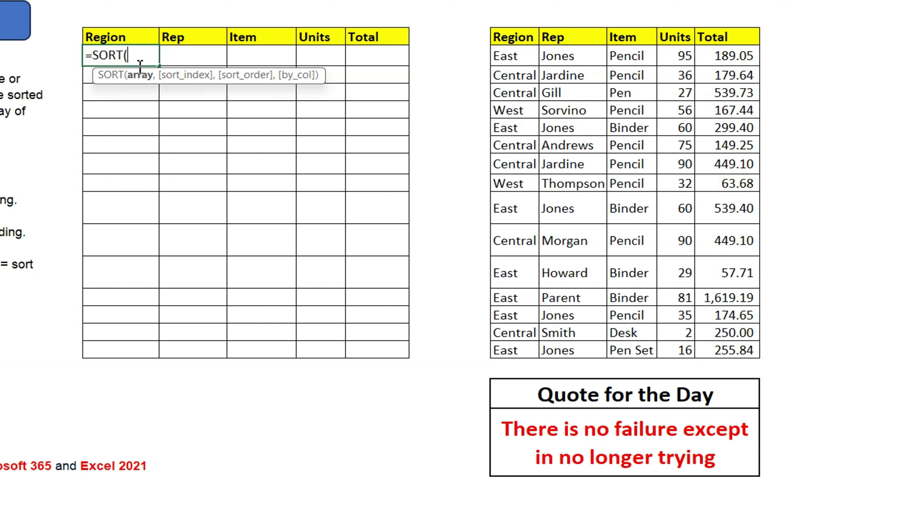
pyautogui.moveTo(527, 57); pyautogui.dragTo(749, 351)
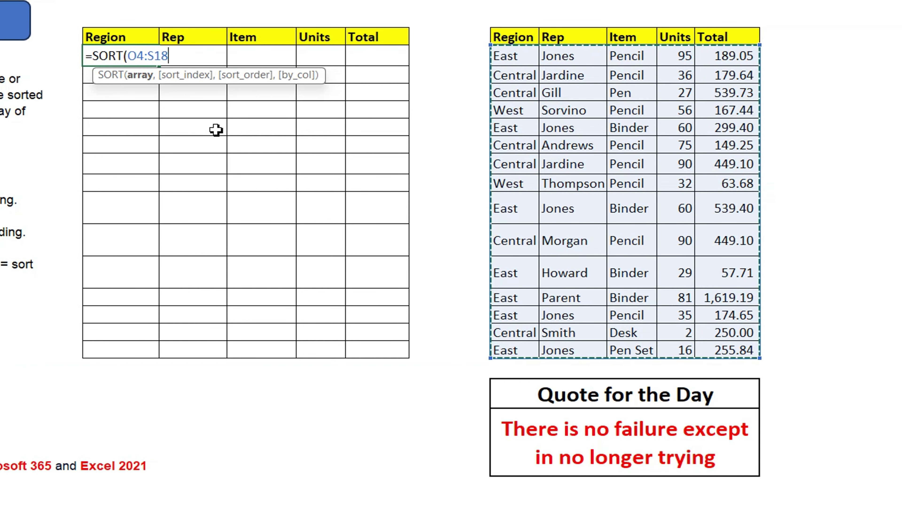
pyautogui.write(',')
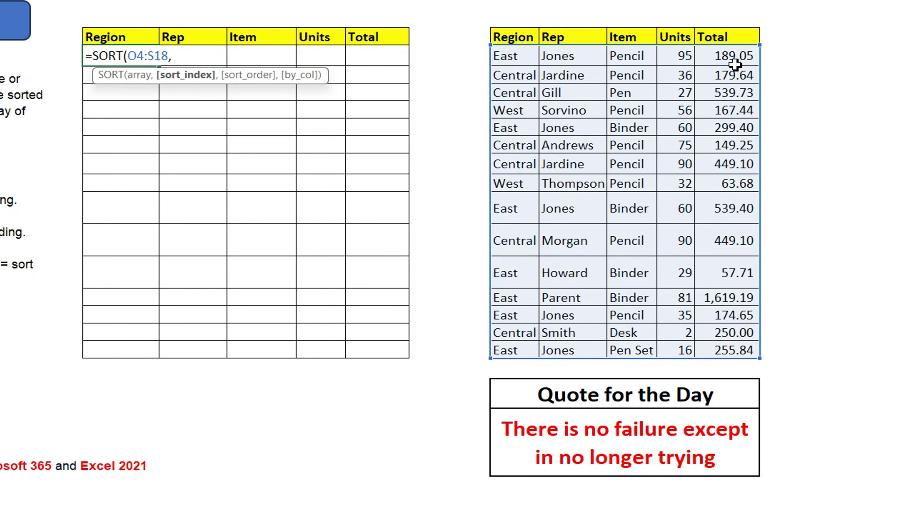
pyautogui.write('5,')
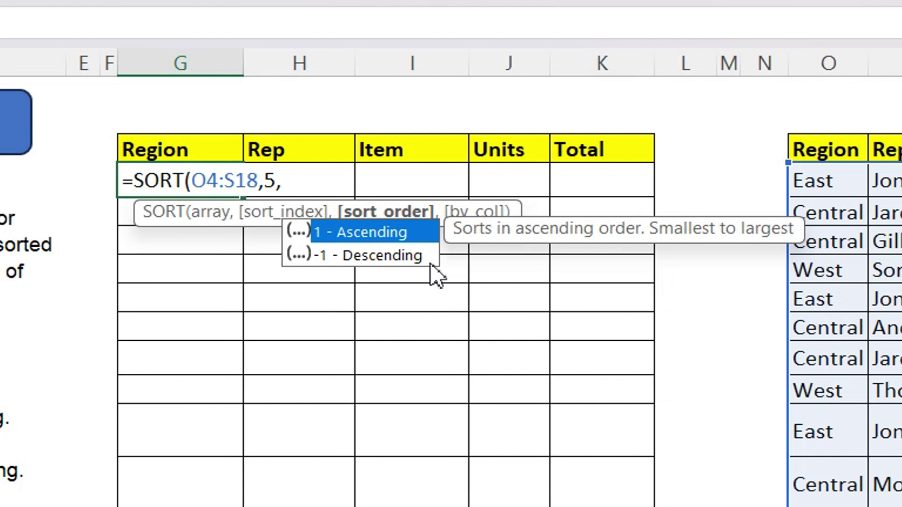
pyautogui.write('-1')
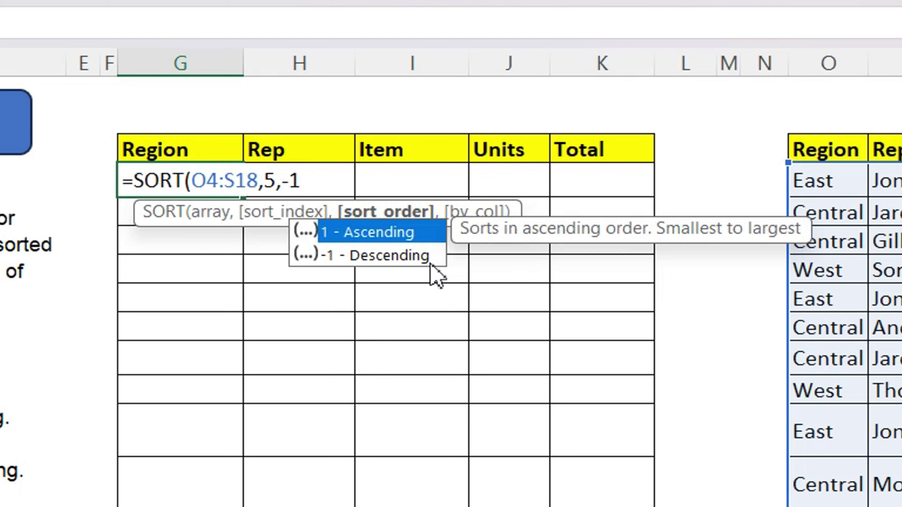
pyautogui.write(')')
pyautogui.press('Return')
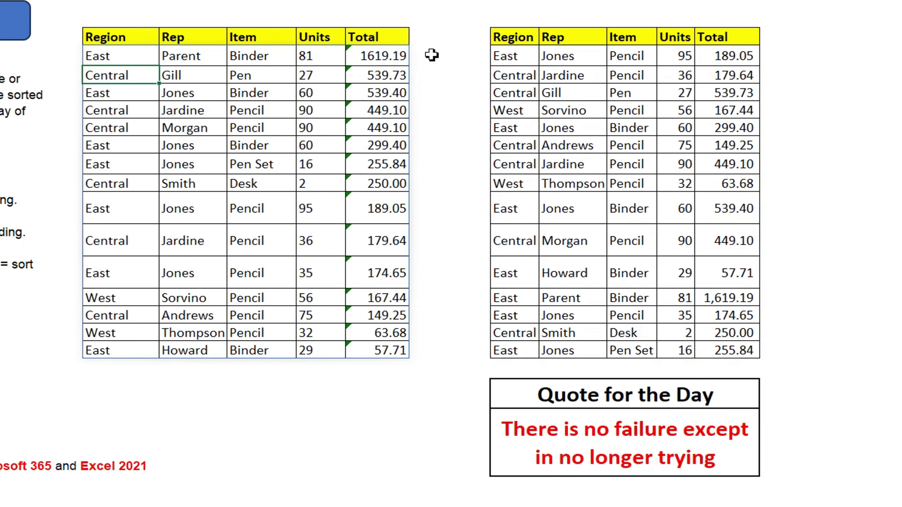
# Step: Review the sort formula's index and order arguments, and compare the sorted Total column with the source Total column
pyautogui.moveTo(378, 55)
pyautogui.mouseDown()
pyautogui.moveTo(375, 298)
pyautogui.moveTo(397, 350)
pyautogui.mouseUp()
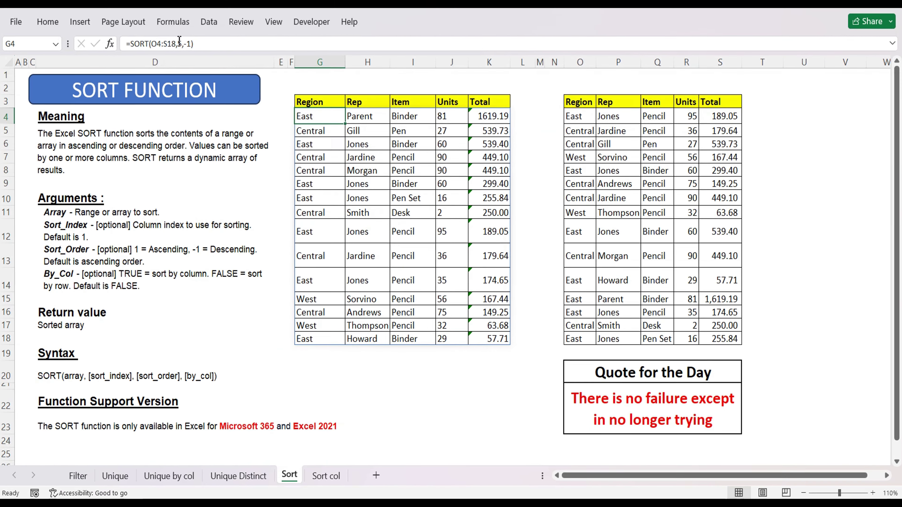
pyautogui.doubleClick(188, 44)
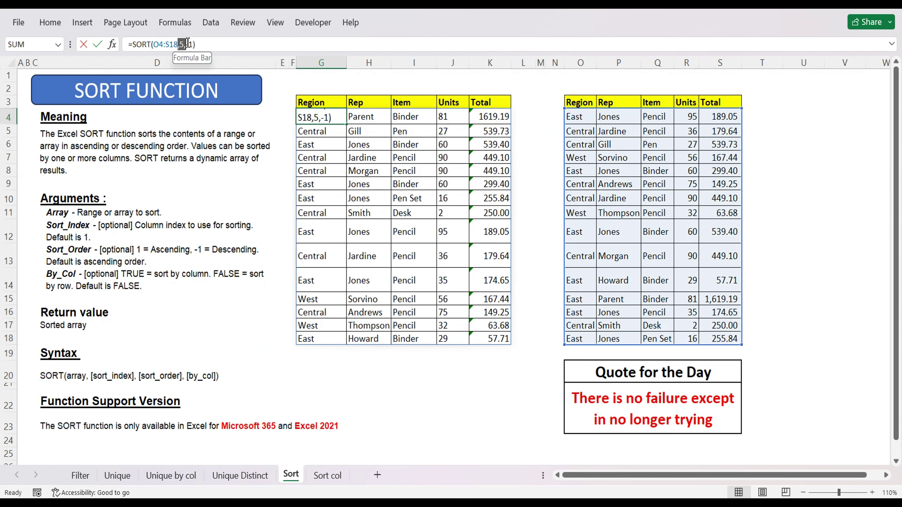
pyautogui.press('Escape')
pyautogui.moveTo(492, 117); pyautogui.dragTo(497, 339)
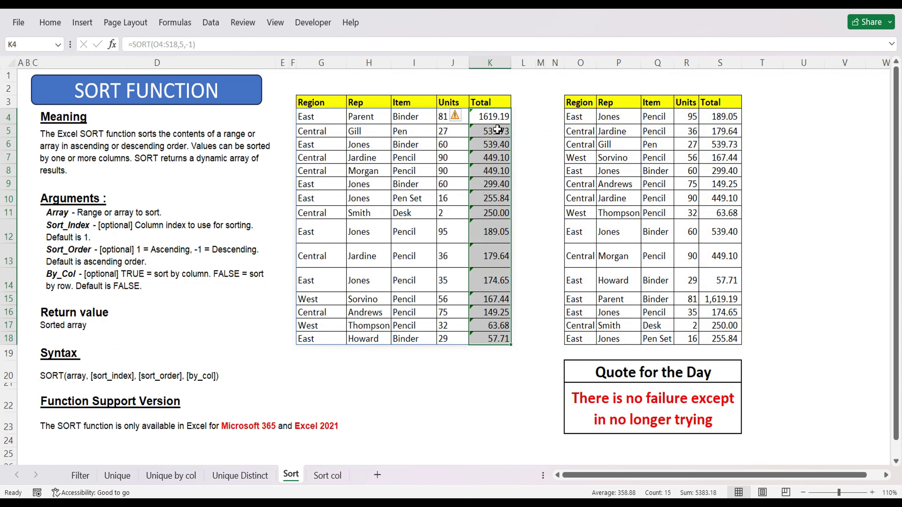
pyautogui.moveTo(725, 117); pyautogui.dragTo(725, 339)
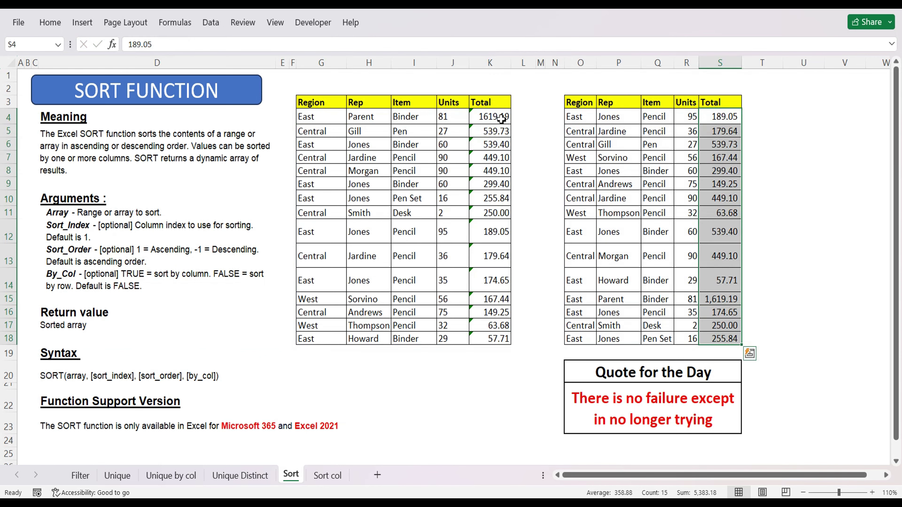
pyautogui.moveTo(501, 119); pyautogui.dragTo(498, 339)
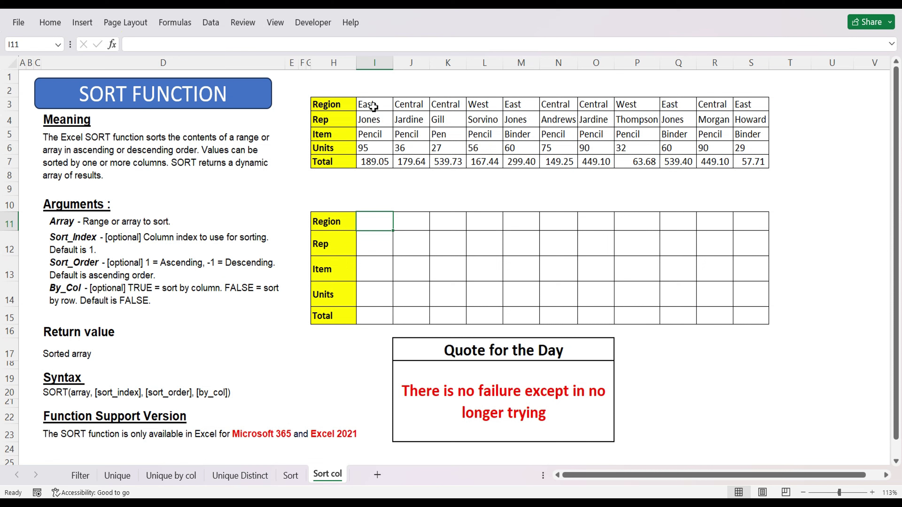
# Step: On the Sort col sheet, enter =SORT(I3:S7,5,-1) in I11 to try sorting the horizontal table by Total in descending order
pyautogui.moveTo(371, 105); pyautogui.dragTo(752, 161)
pyautogui.click(379, 222)
pyautogui.write('=sor')
pyautogui.press('Tab')
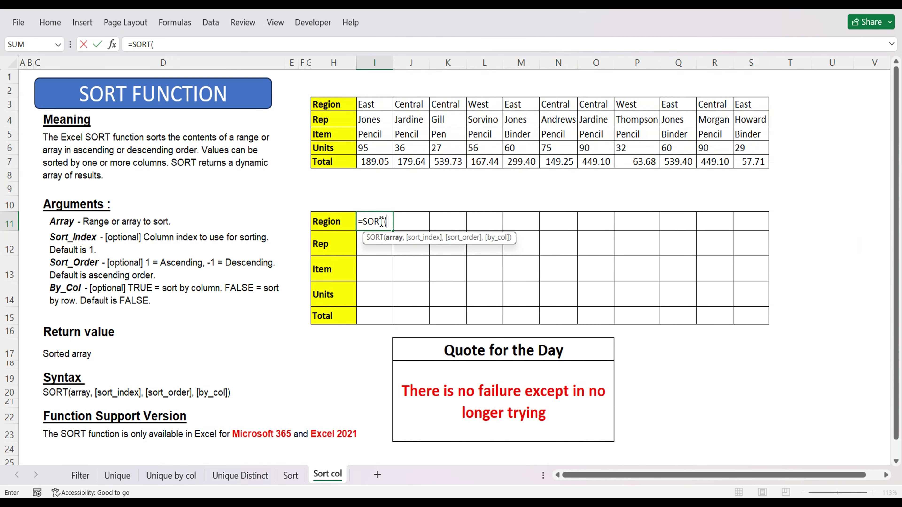
pyautogui.moveTo(366, 105); pyautogui.dragTo(751, 167)
pyautogui.write(',5')
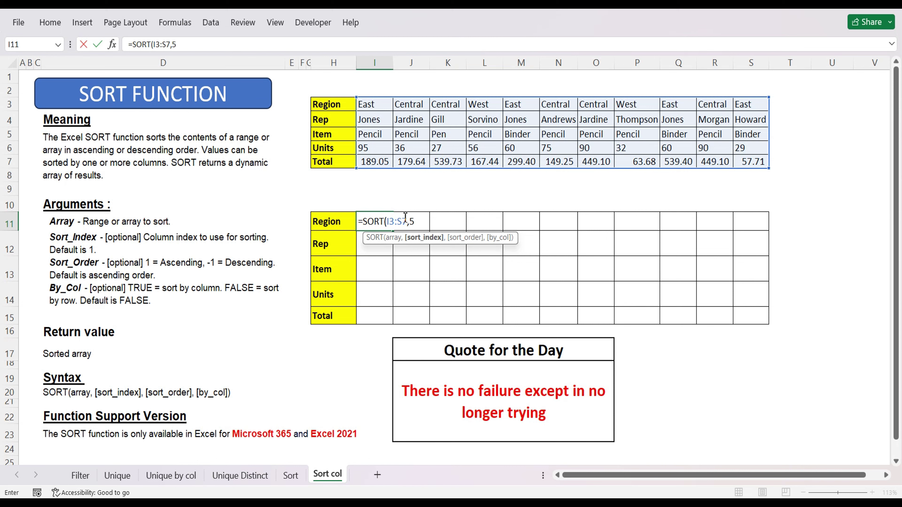
pyautogui.write(',')
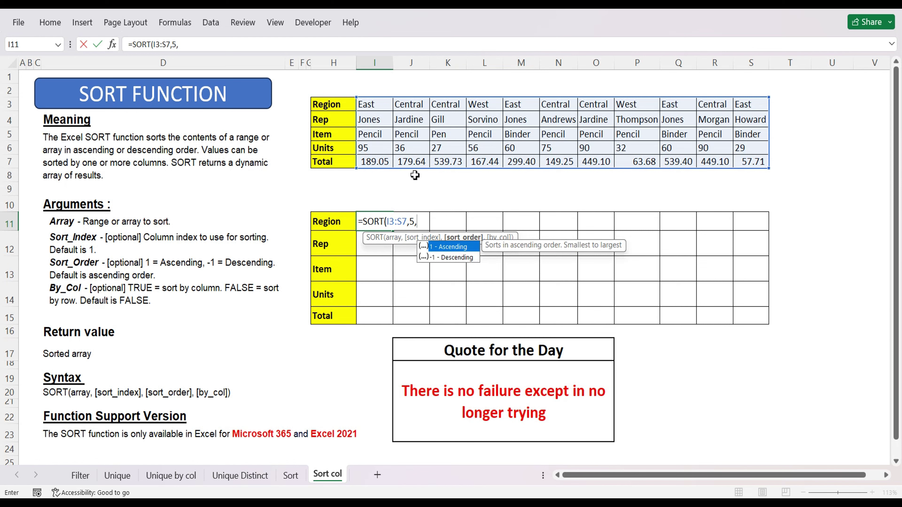
pyautogui.write('-1)')
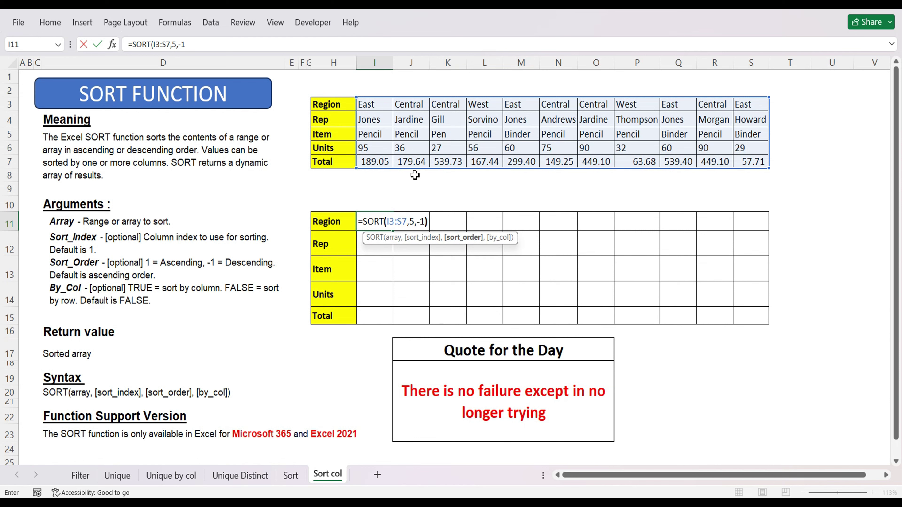
pyautogui.press('Return')
# Step: Check the Units and Total rows of the sorted output, and compare the whole output with the source range I3:S7
pyautogui.moveTo(376, 316); pyautogui.dragTo(751, 316)
pyautogui.moveTo(369, 295); pyautogui.dragTo(779, 307)
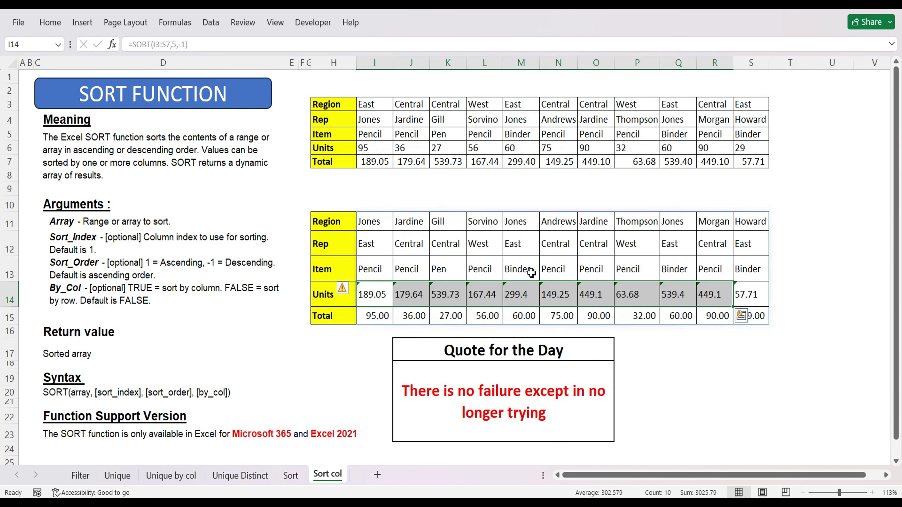
pyautogui.moveTo(384, 229); pyautogui.dragTo(758, 315)
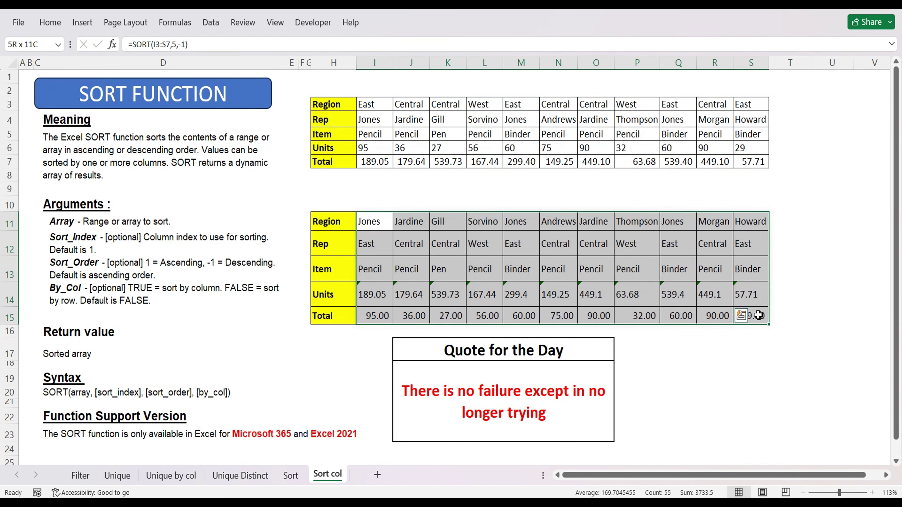
pyautogui.click(368, 223)
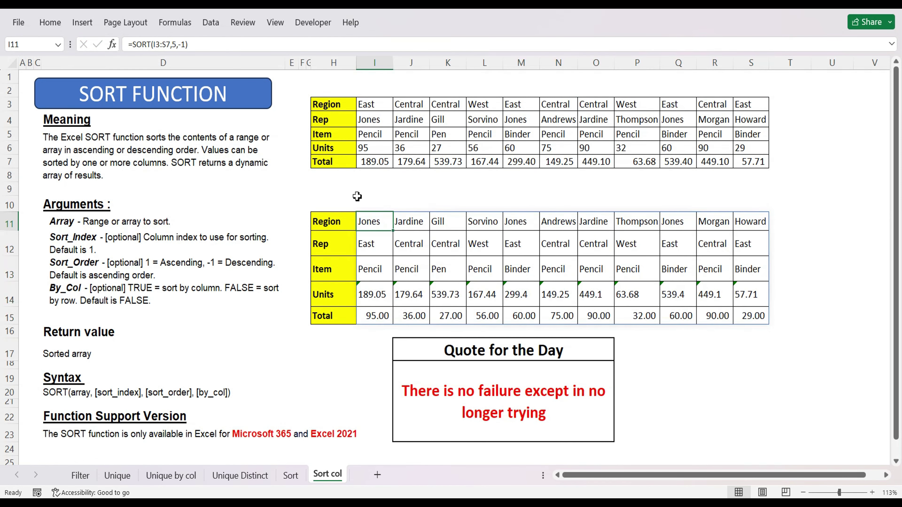
pyautogui.moveTo(372, 106); pyautogui.dragTo(760, 164)
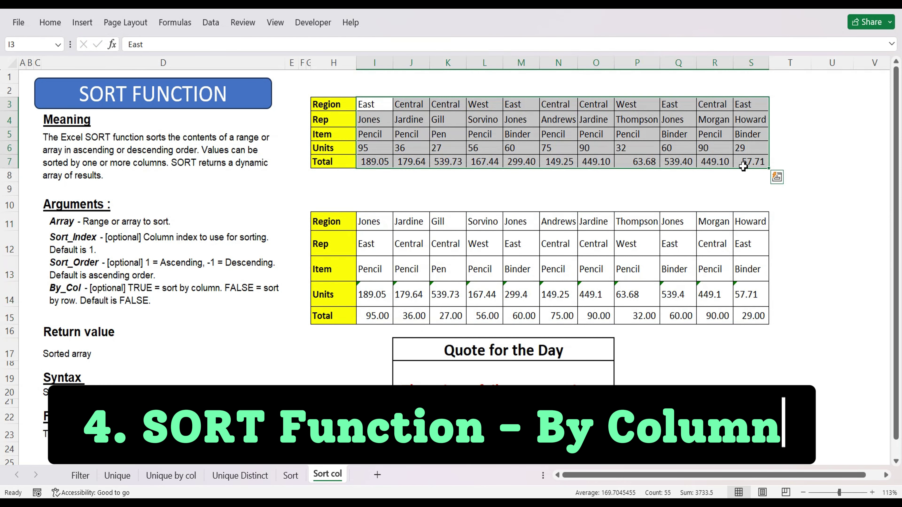
pyautogui.moveTo(382, 106)
pyautogui.mouseDown()
pyautogui.moveTo(508, 147)
pyautogui.moveTo(761, 160)
pyautogui.mouseUp()
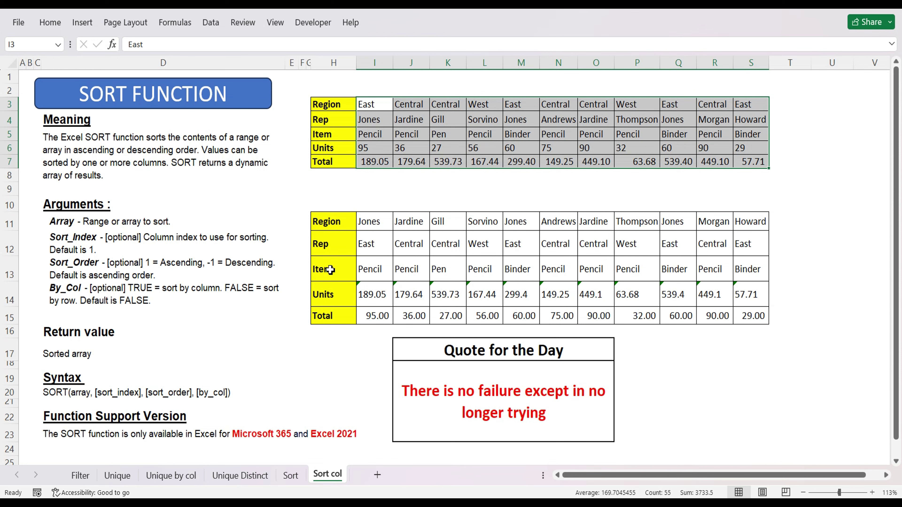
# Step: Inspect the SORT function arguments of I11, including the description of By_col, and close them without changes
pyautogui.click(373, 226)
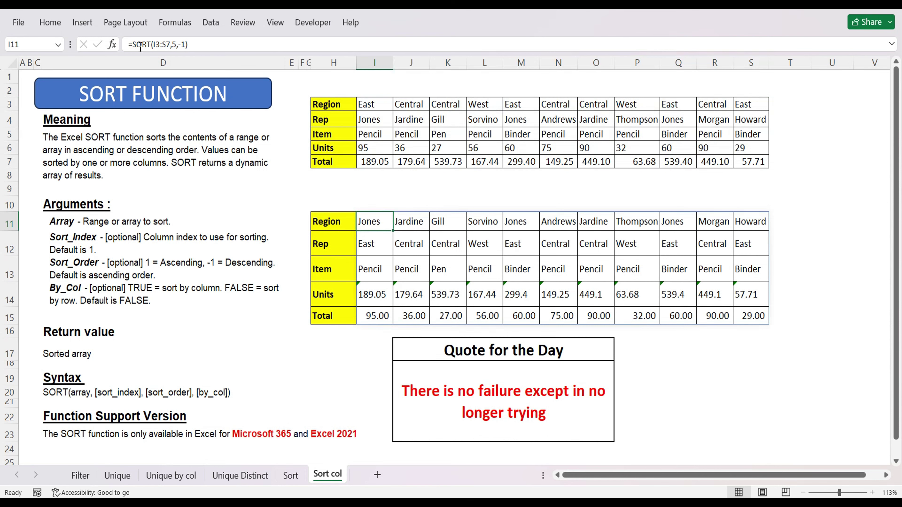
pyautogui.click(113, 45)
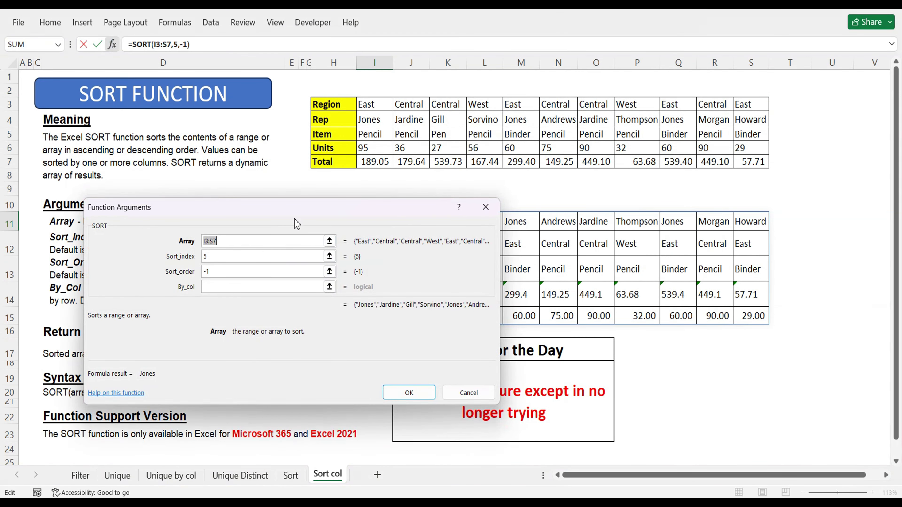
pyautogui.moveTo(368, 222); pyautogui.dragTo(369, 222)
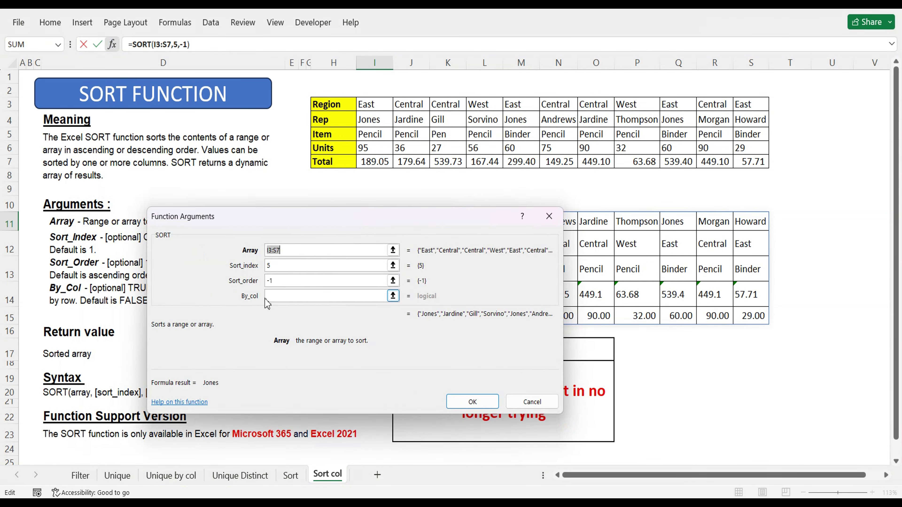
pyautogui.click(284, 296)
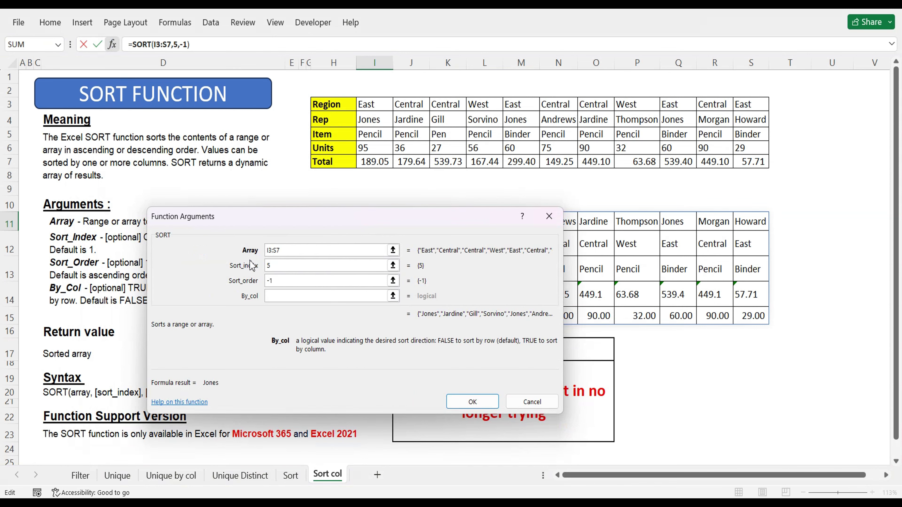
pyautogui.click(532, 402)
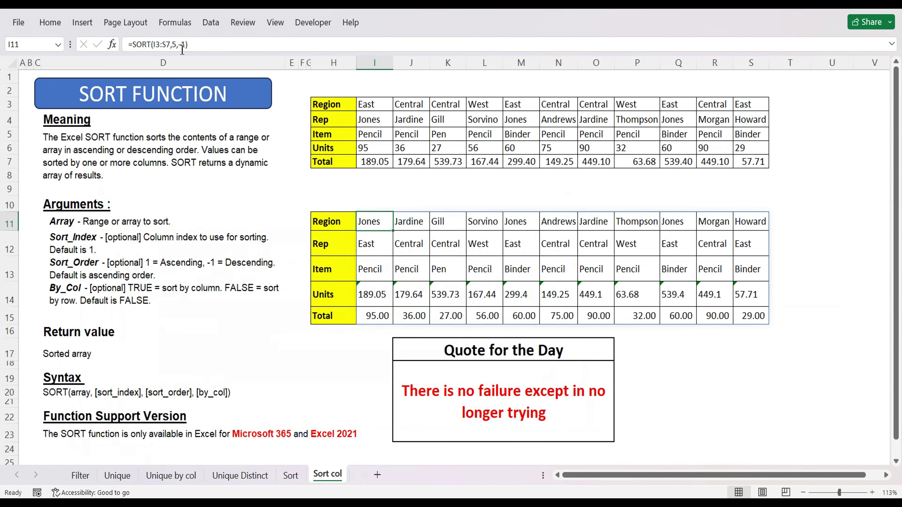
# Step: Add TRUE as the by_col argument in I11, making the formula =SORT(I3:S7,5,-1,TRUE) to sort by column
pyautogui.click(187, 45)
pyautogui.write(',')
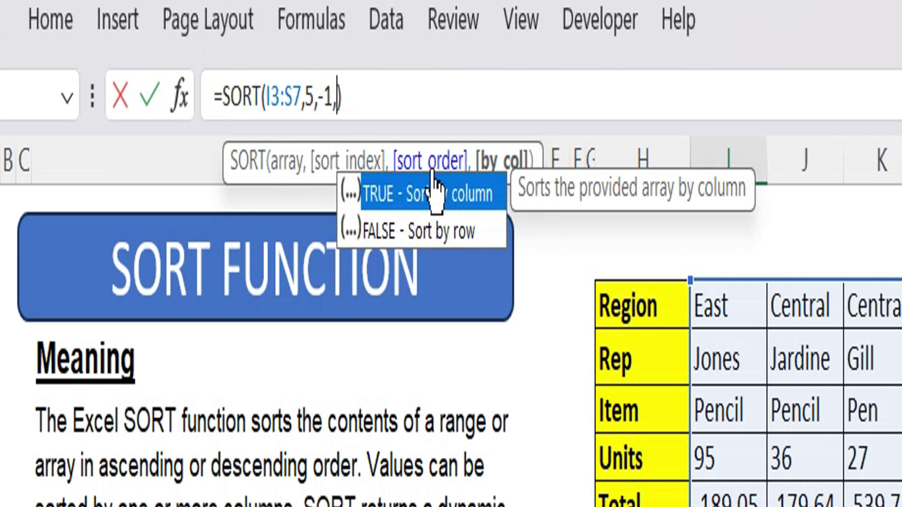
pyautogui.write('true')
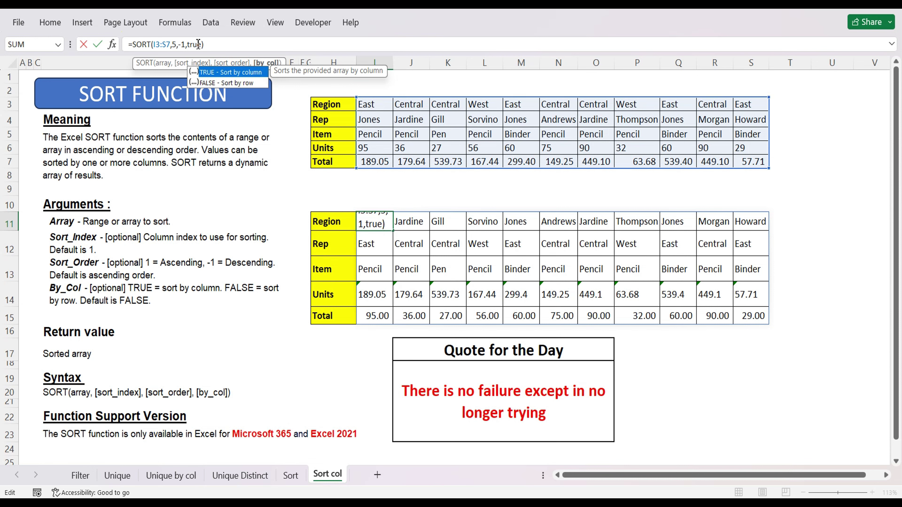
pyautogui.press('Return')
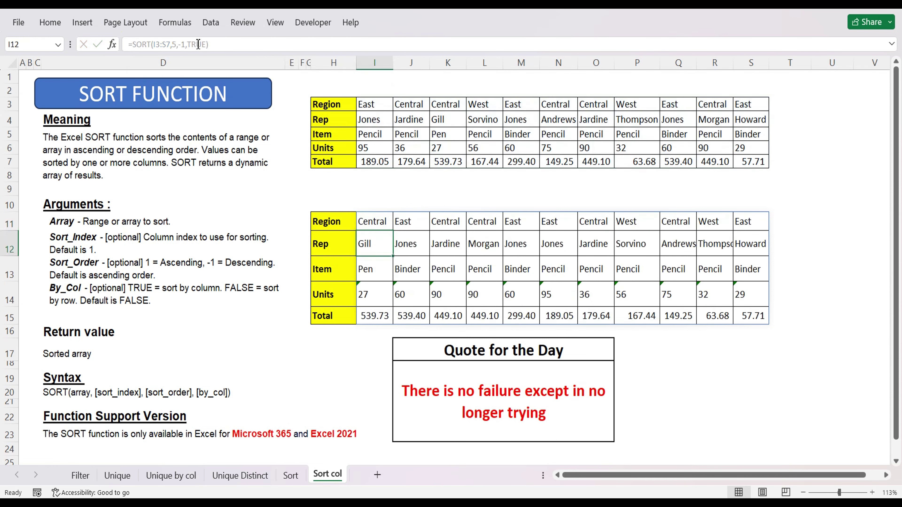
# Step: Check the sorted Total row, compare the output with the source table, and review the TRUE argument in I11's formula
pyautogui.moveTo(379, 316); pyautogui.dragTo(762, 323)
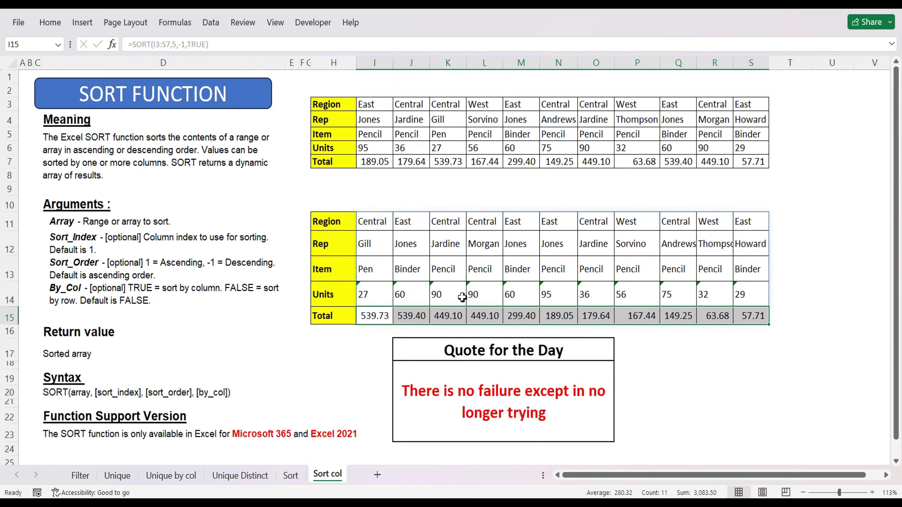
pyautogui.moveTo(371, 315); pyautogui.dragTo(769, 320)
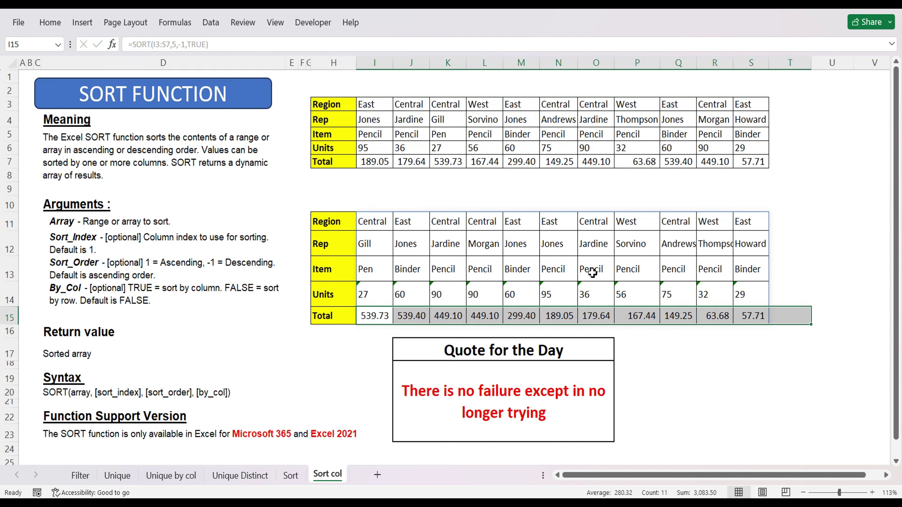
pyautogui.moveTo(377, 222); pyautogui.dragTo(715, 316)
pyautogui.moveTo(377, 105); pyautogui.dragTo(757, 157)
pyautogui.click(372, 221)
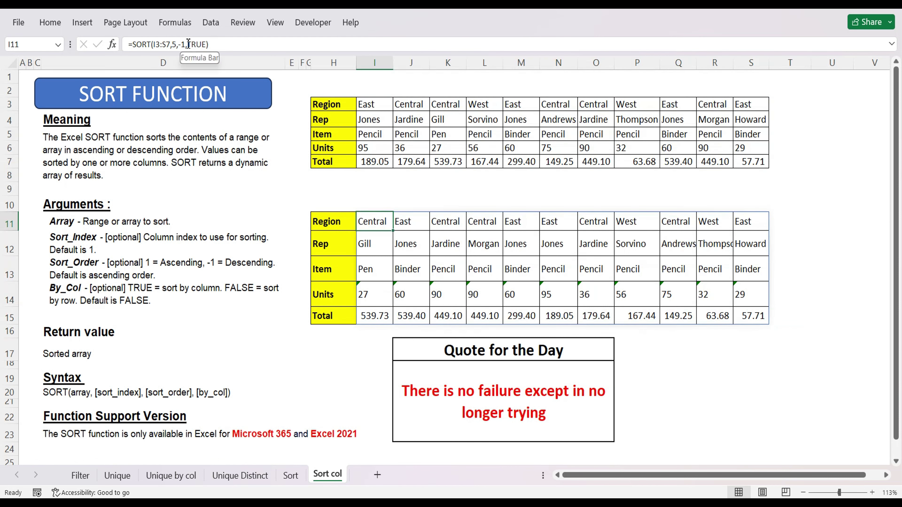
pyautogui.moveTo(188, 44); pyautogui.dragTo(205, 46)
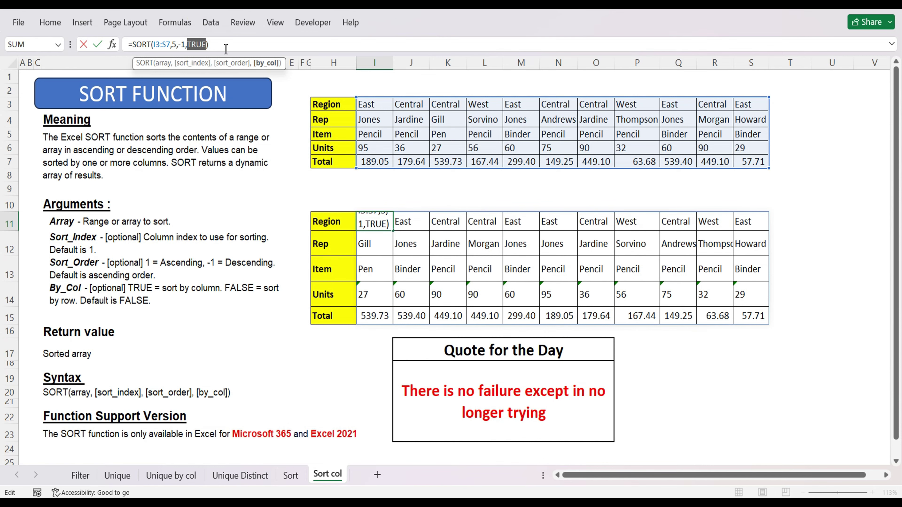
pyautogui.press('Return')
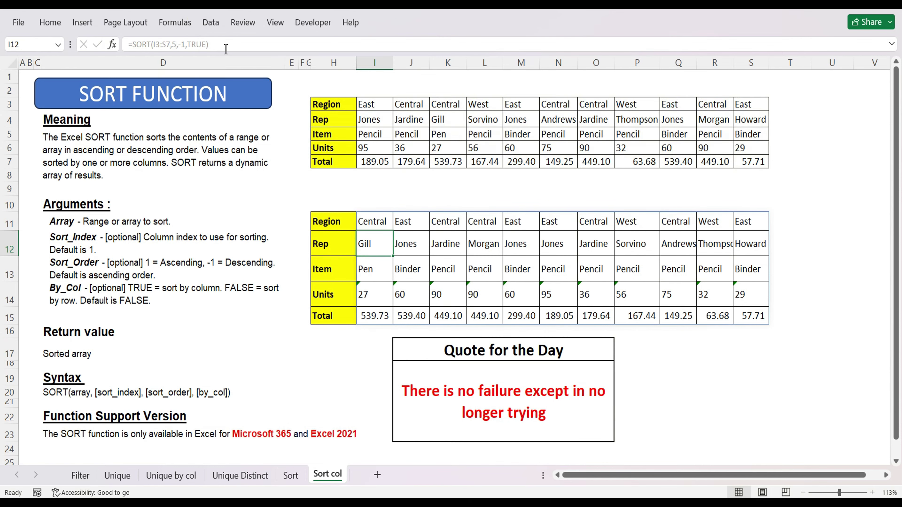